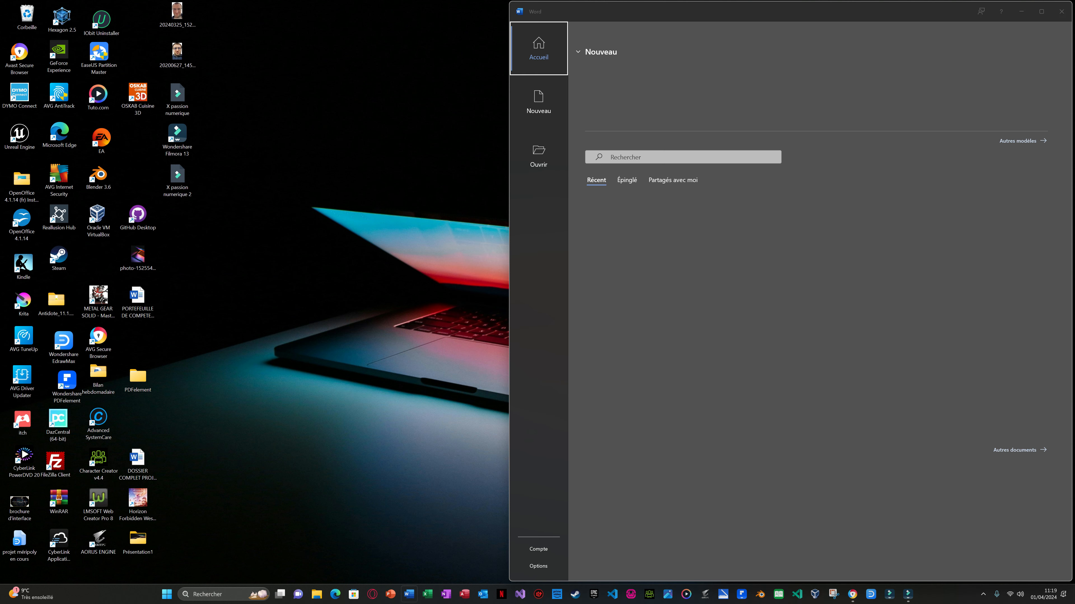
Create a blank document and write "Ma bonne boutique" on its first line.
{"action": "left_click", "coordinate": [622, 94]}
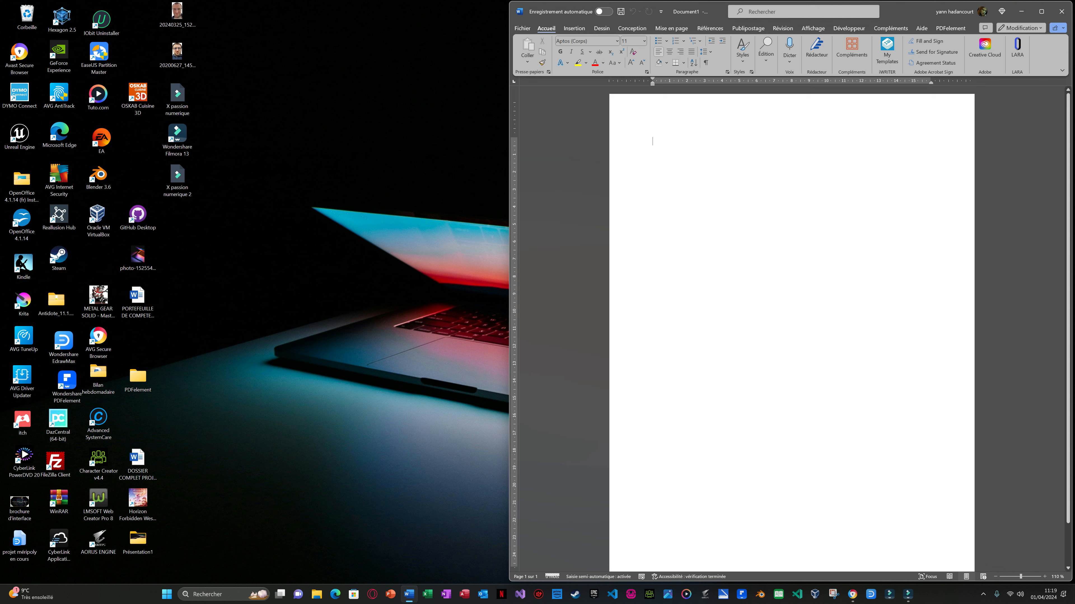
{"action": "left_click", "coordinate": [710, 28]}
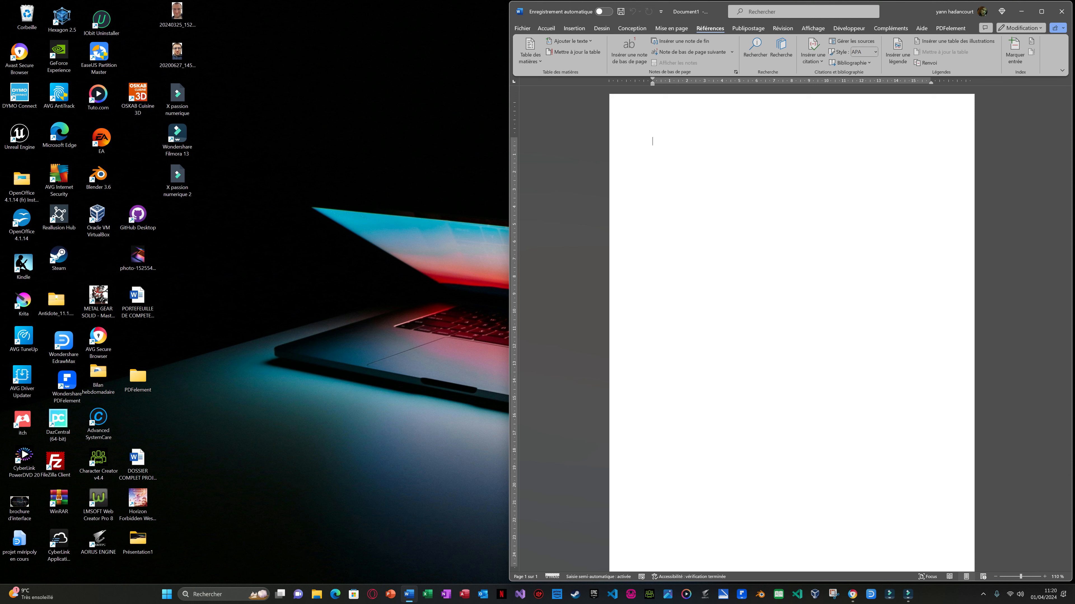
{"action": "type", "text": "Ma bonne"}
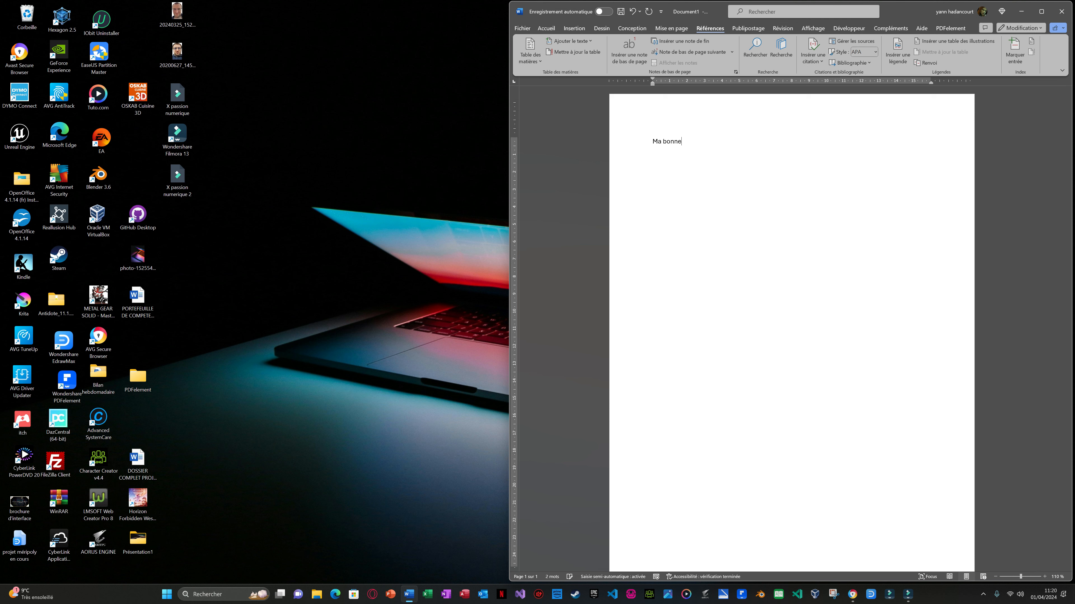
{"action": "type", "text": " boutique"}
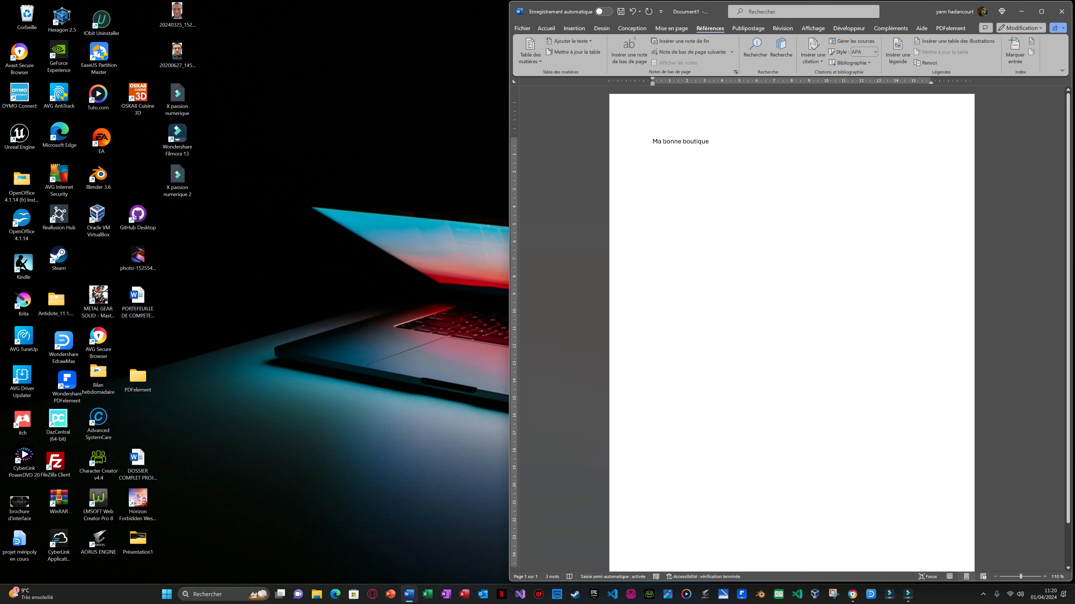
Mark the line "Ma bonne boutique" as a level 1 (Niveau 1) entry for the table of contents.
{"action": "left_click_drag", "start_coordinate": [653, 142], "coordinate": [713, 143]}
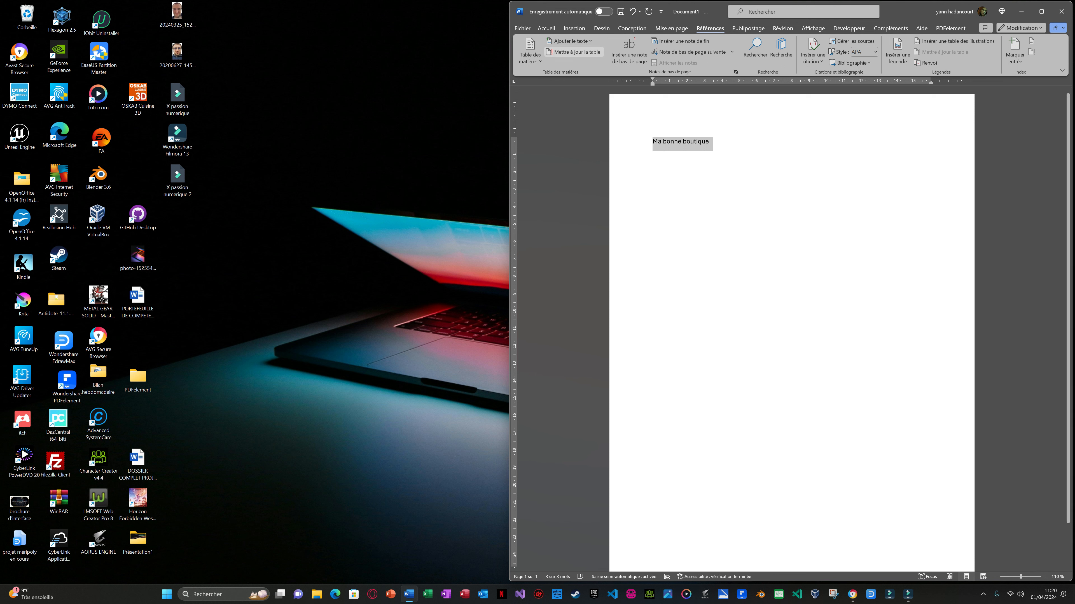
{"action": "left_click", "coordinate": [569, 40]}
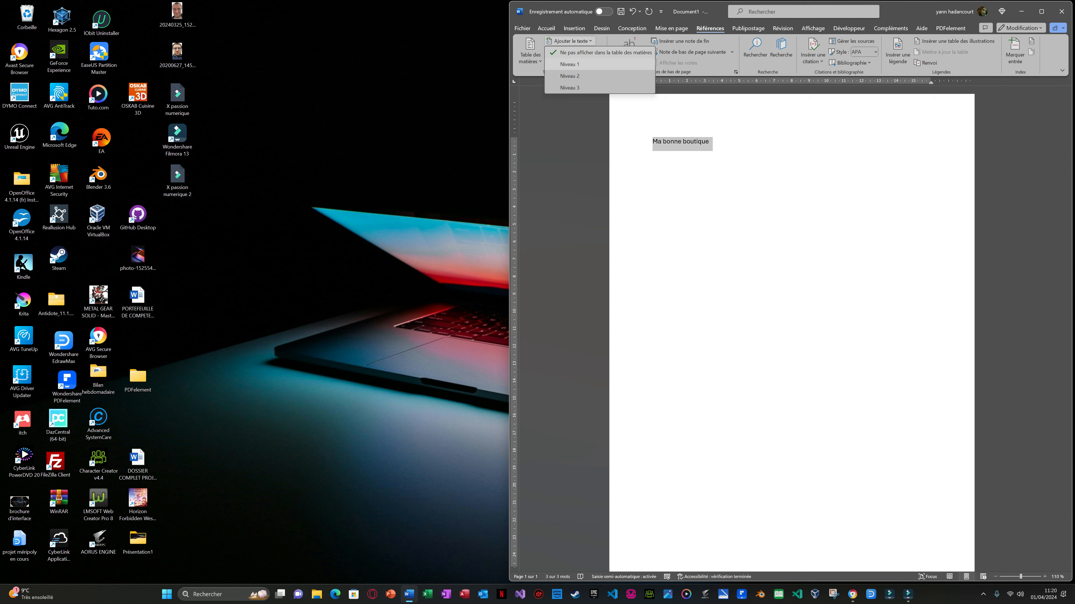
{"action": "key", "text": "Return"}
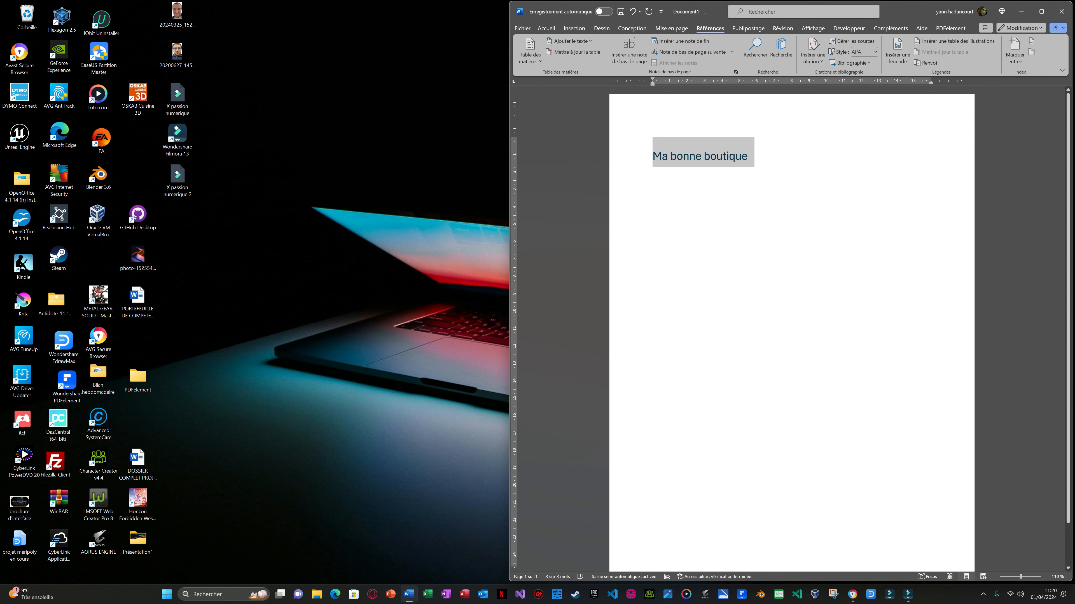
Insert the Table automatique 1 table of contents just before the word "boutique" in the heading.
{"action": "left_click", "coordinate": [704, 156]}
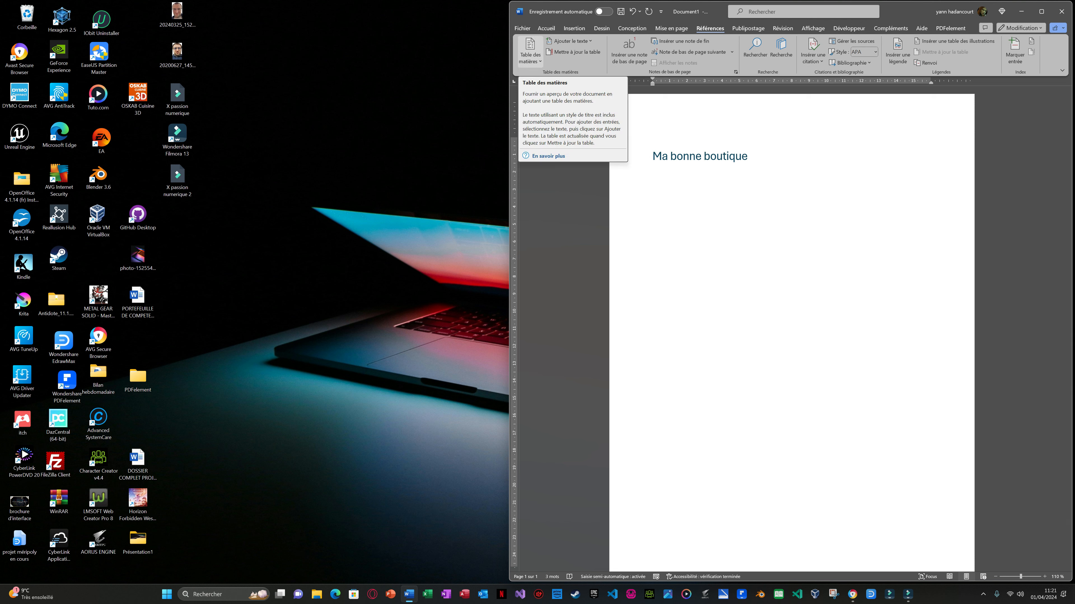
{"action": "left_click", "coordinate": [530, 51]}
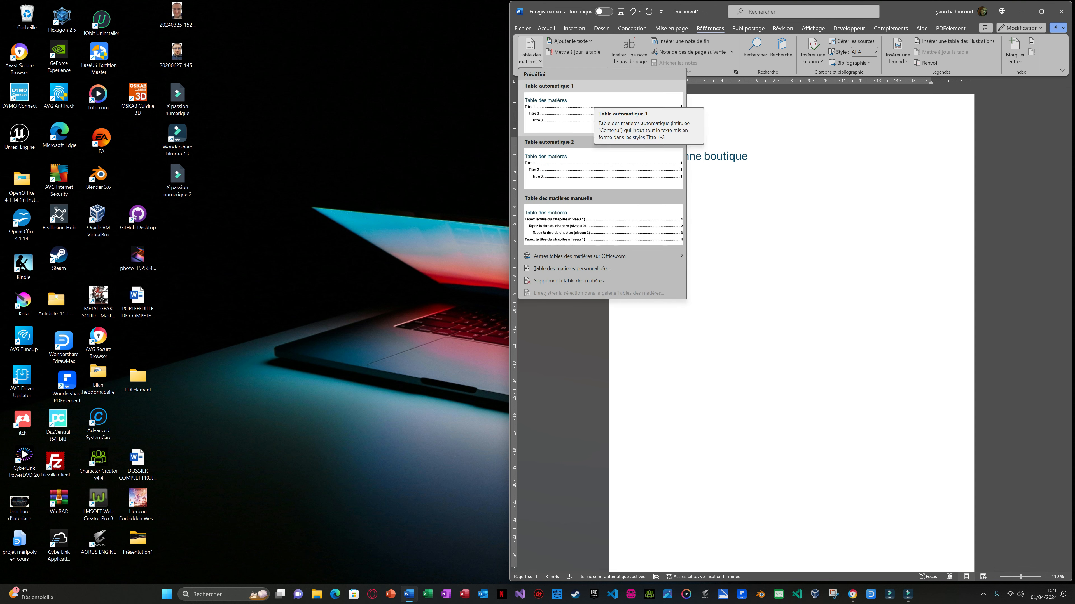
{"action": "left_click", "coordinate": [588, 111]}
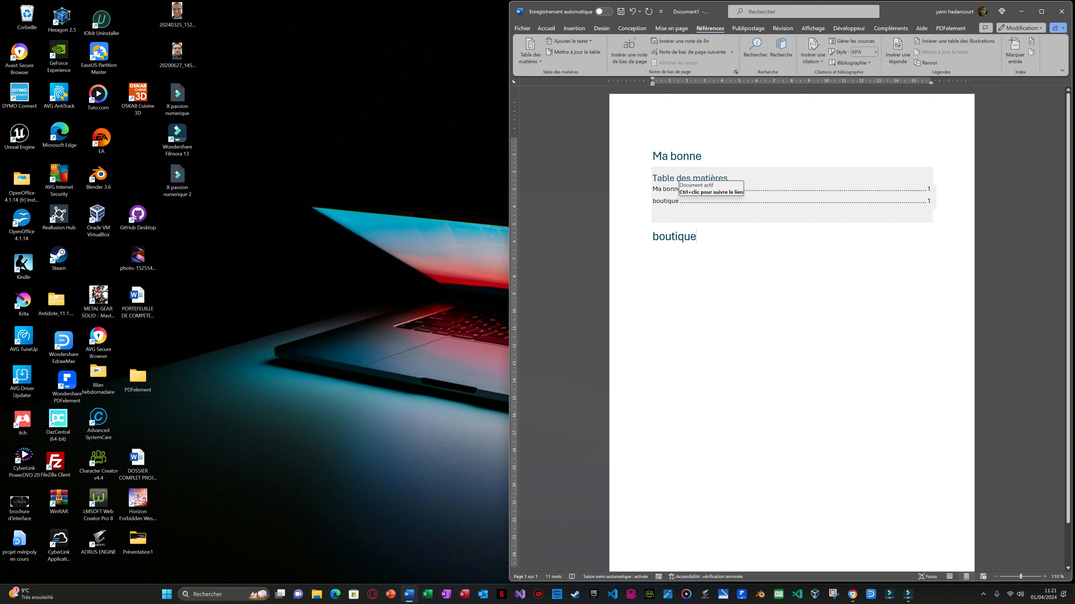
Add the line "Des recettes de cuisines" below the "Boutique" heading, leaving a blank line between them.
{"action": "key", "text": "Return"}
{"action": "key", "text": "Return"}
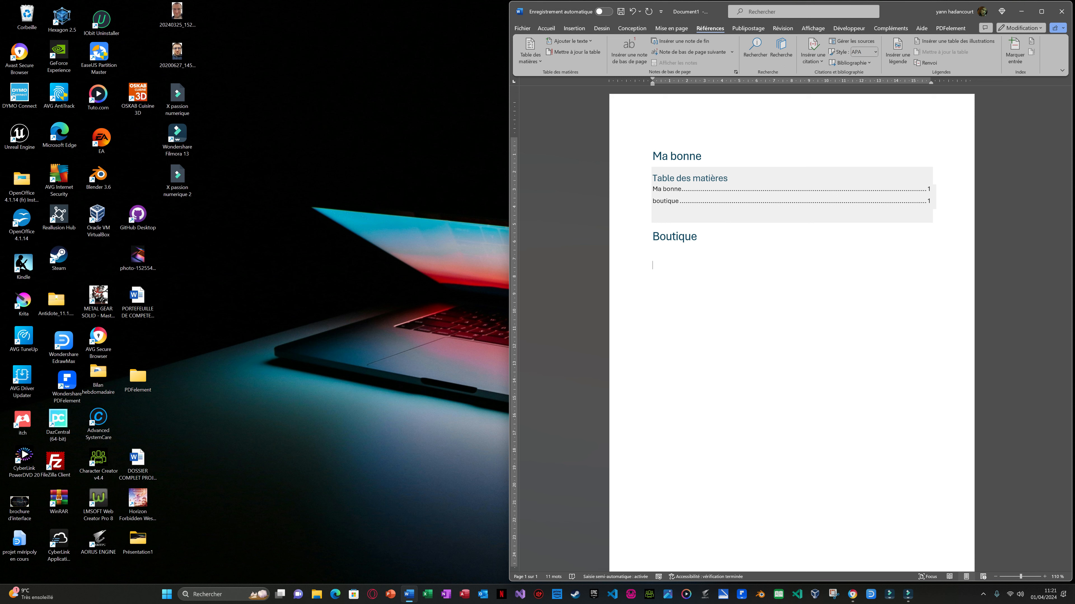
{"action": "type", "text": "des recette"}
{"action": "type", "text": "s de cuissines"}
{"action": "key", "text": "BackSpace"}
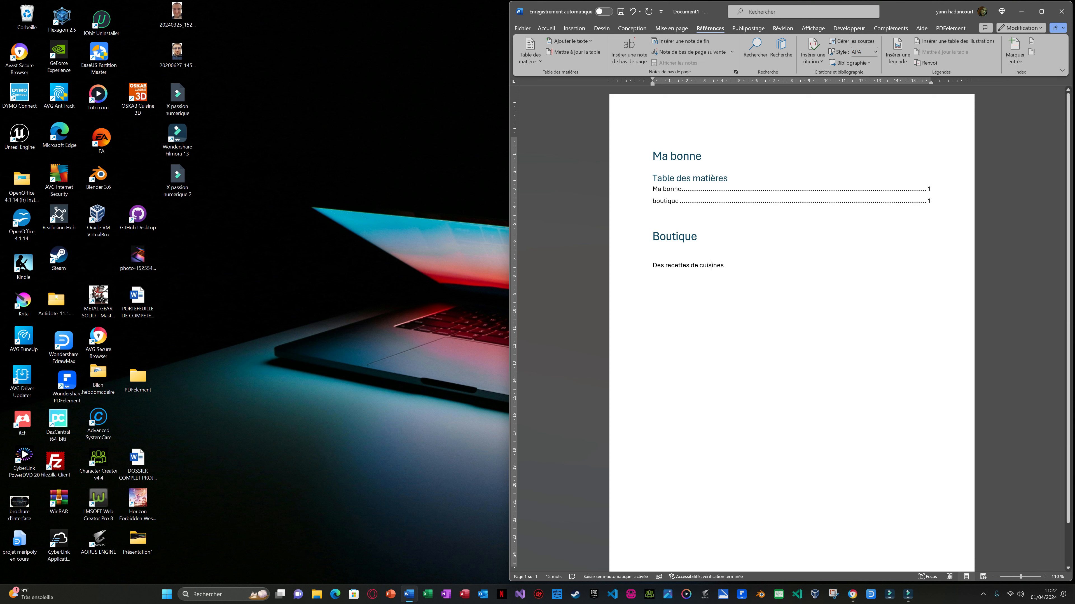
Mark "Des recettes de cuisines" as a level 2 entry and replace the table of contents with Table automatique 2.
{"action": "left_click_drag", "start_coordinate": [652, 266], "coordinate": [726, 266]}
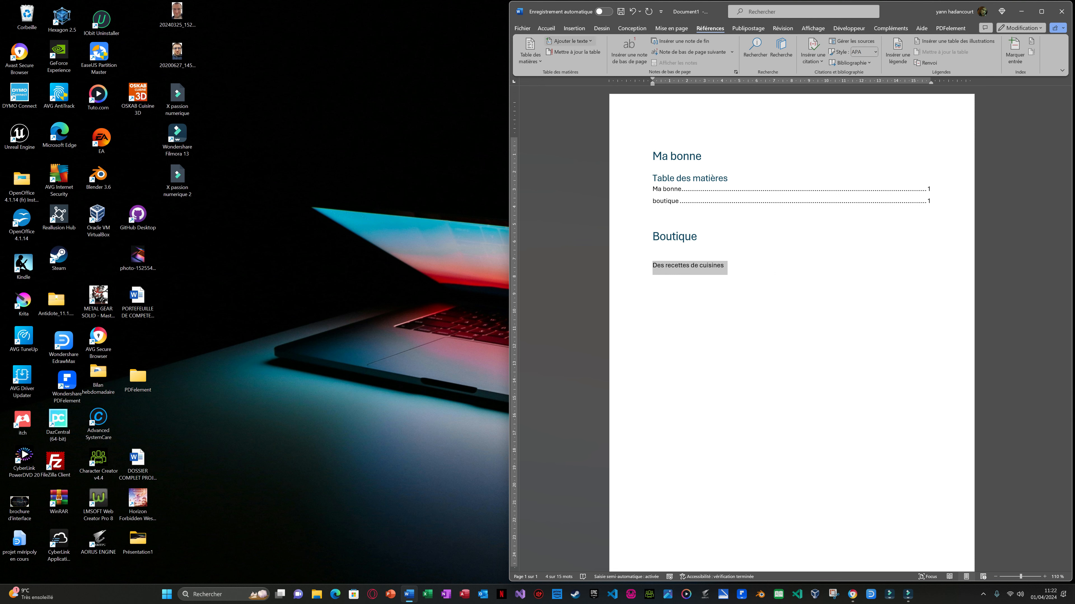
{"action": "left_click", "coordinate": [569, 41]}
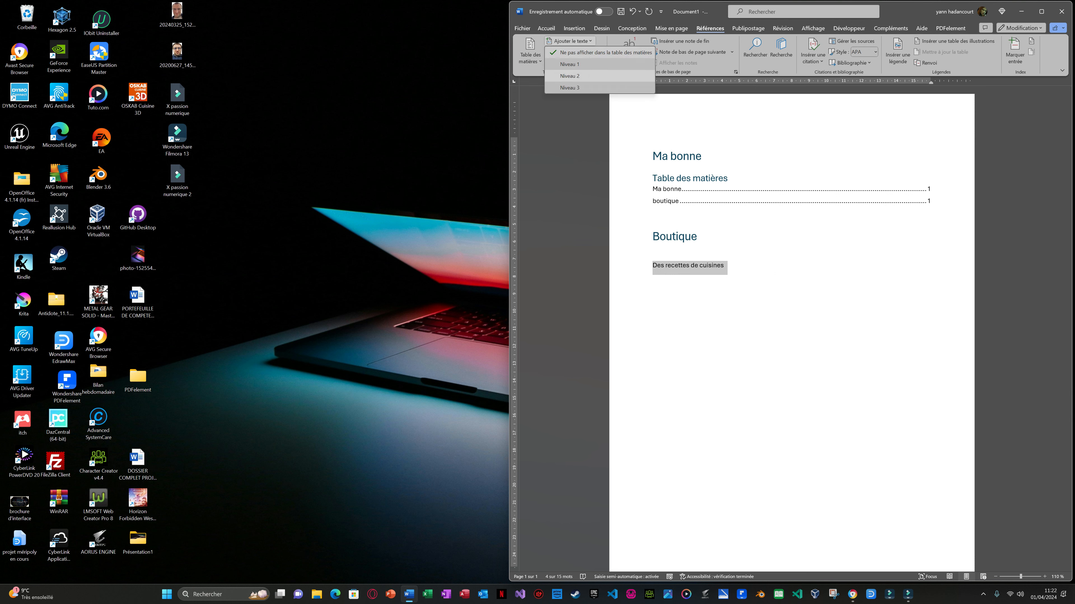
{"action": "left_click", "coordinate": [570, 76]}
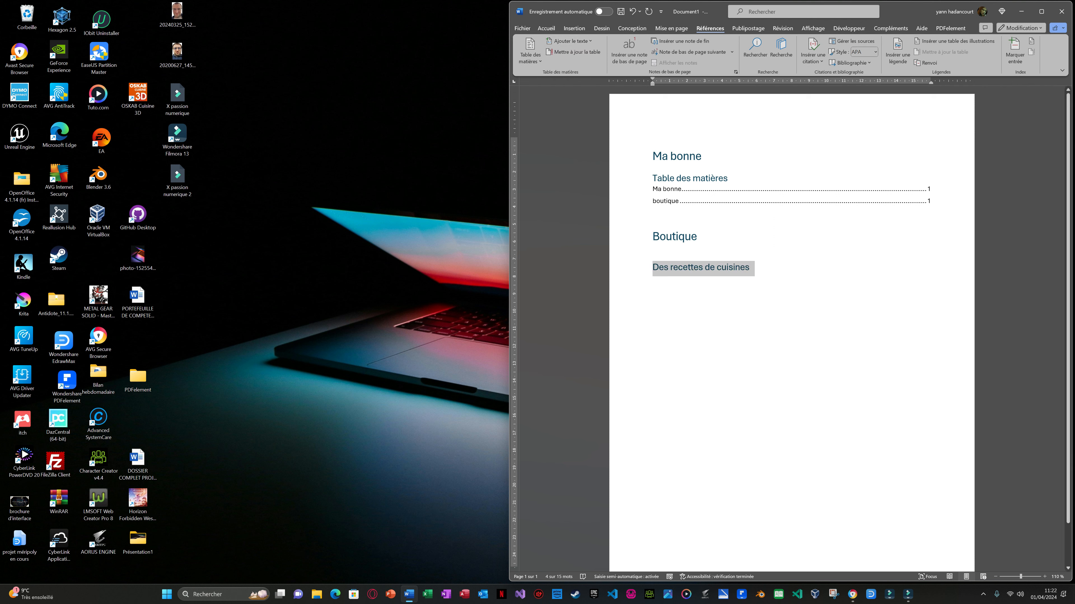
{"action": "left_click", "coordinate": [530, 53]}
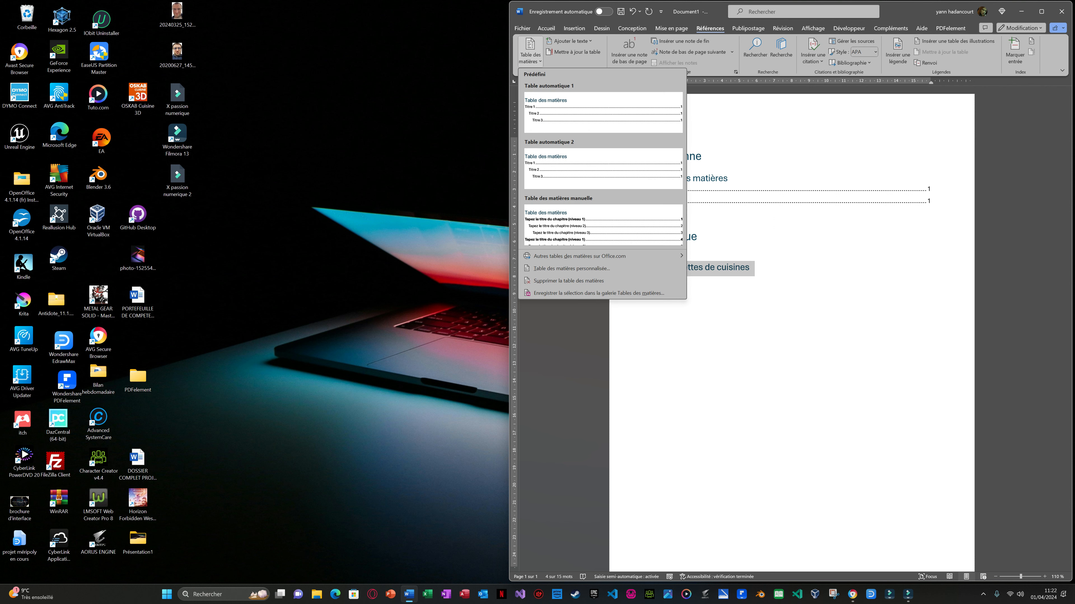
{"action": "left_click", "coordinate": [603, 165]}
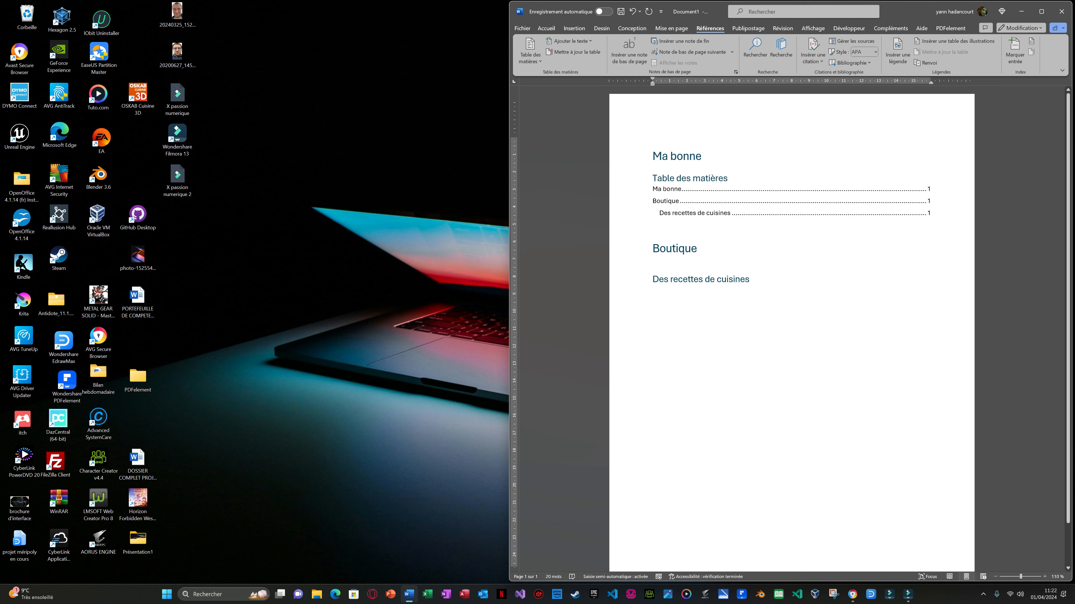
Insert blank lines above the "Des recettes de cuisines" heading to push it onto the second page.
{"action": "key", "text": "Return"}
{"action": "key", "text": "Return"}
{"action": "key", "text": "Return"}
{"action": "key", "text": "Return"}
{"action": "key", "text": "Return"}
{"action": "key", "text": "Return"}
{"action": "key", "text": "Return"}
{"action": "key", "text": "Return"}
{"action": "key", "text": "Return"}
{"action": "key", "text": "Return"}
{"action": "key", "text": "Return"}
{"action": "key", "text": "Return"}
{"action": "key", "text": "Return"}
{"action": "key", "text": "Return"}
{"action": "key", "text": "Return"}
{"action": "key", "text": "Return"}
{"action": "key", "text": "Return"}
{"action": "key", "text": "Return"}
{"action": "key", "text": "Return"}
{"action": "key", "text": "Return"}
{"action": "key", "text": "Return"}
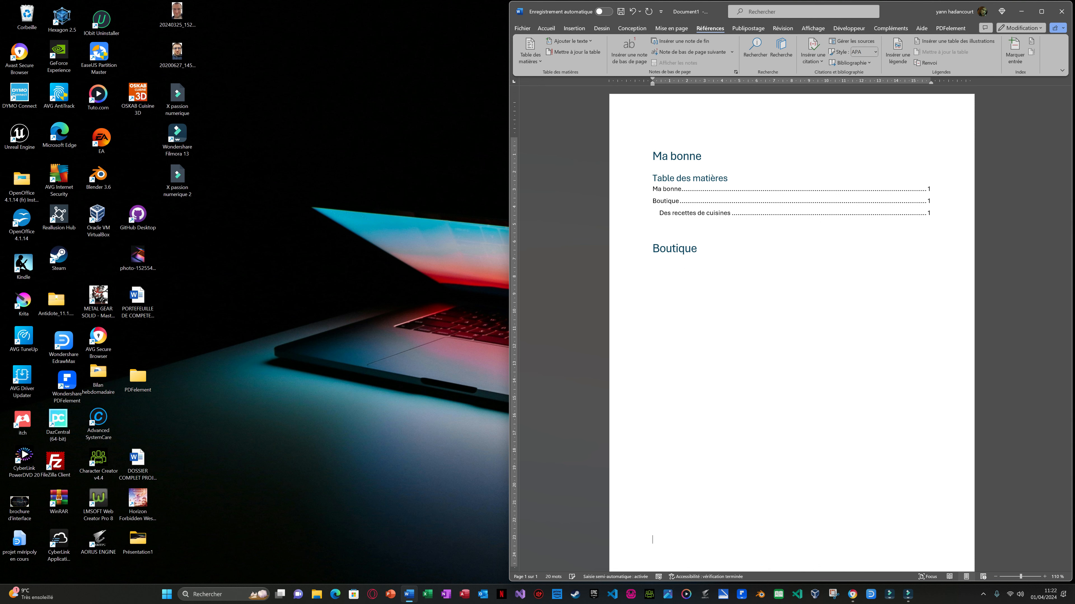
{"action": "key", "text": "Return"}
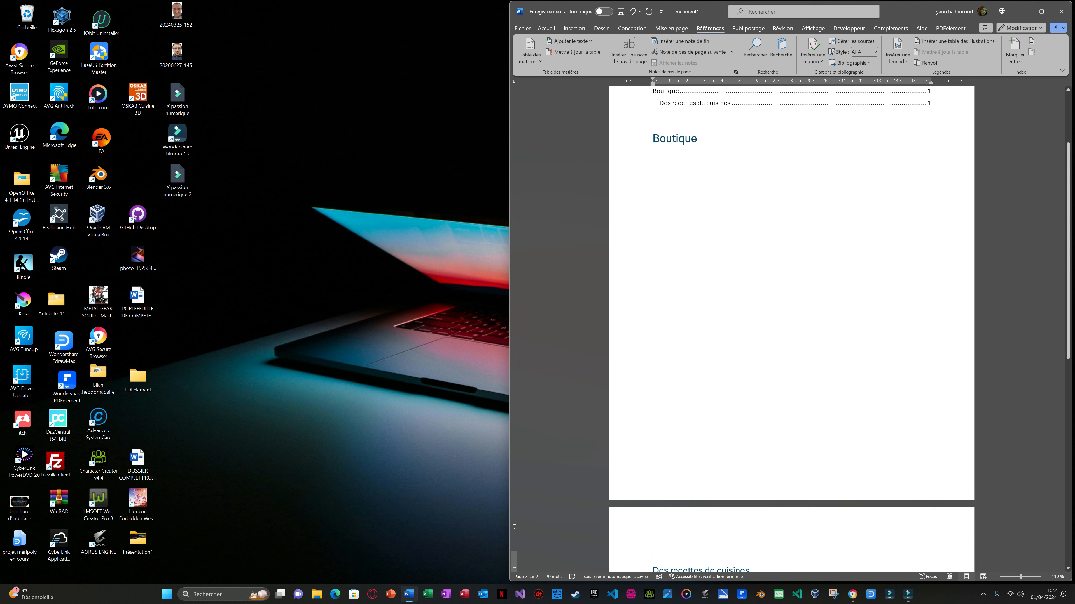
Update the table of contents, choosing to refresh the entire table.
{"action": "scroll", "coordinate": [791, 326], "scroll_direction": "up", "scroll_amount": 3}
{"action": "left_click", "coordinate": [573, 51]}
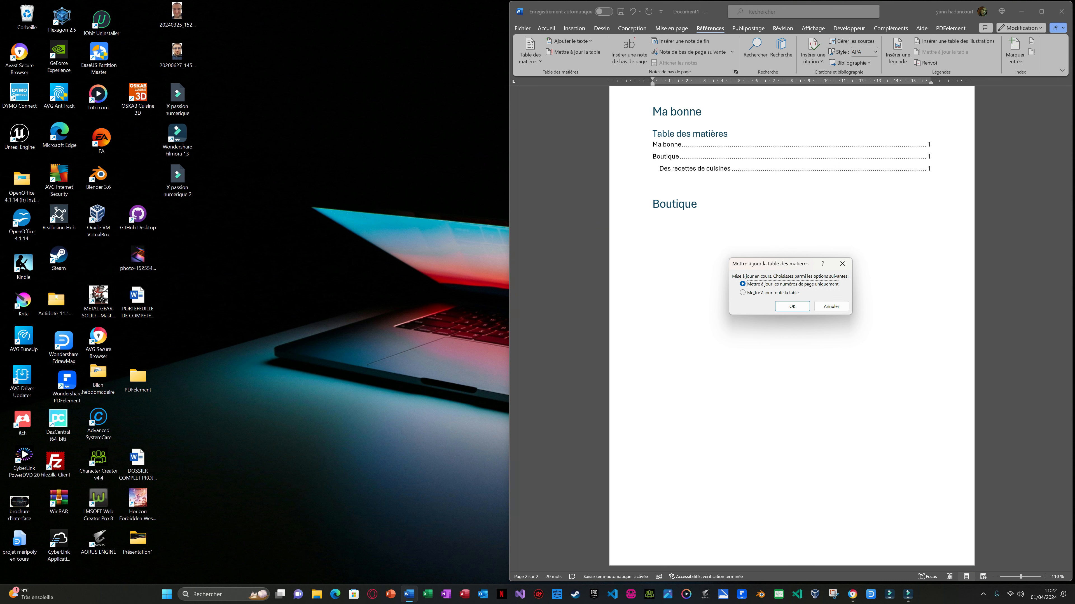
{"action": "left_click", "coordinate": [743, 292]}
{"action": "key", "text": "Return"}
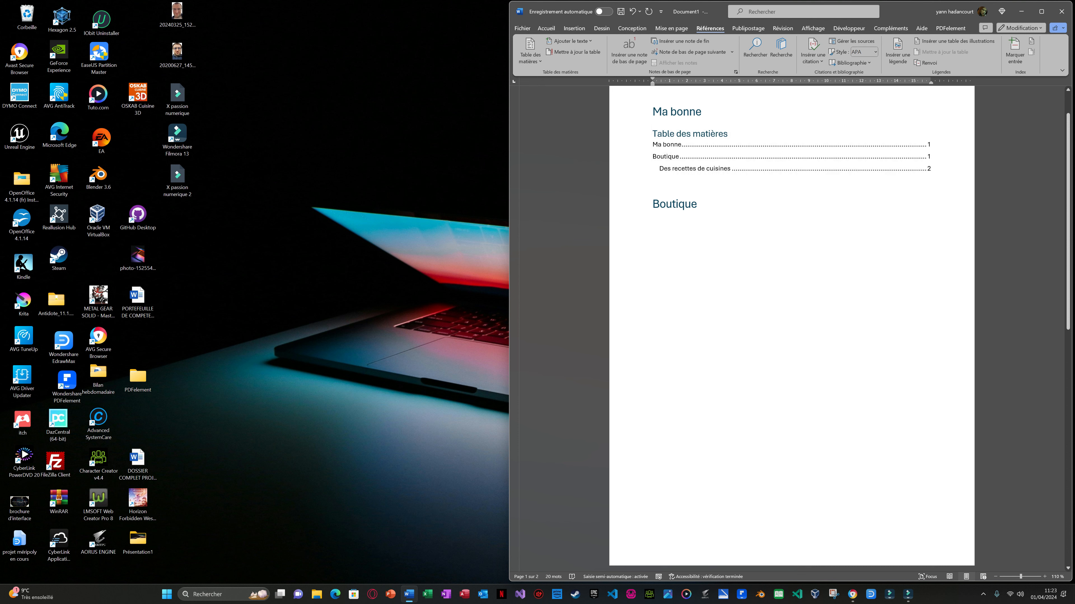
Add blank lines after "Des recettes de cuisines" to reach a third page and write "Recette de gâteau" there.
{"action": "scroll", "coordinate": [791, 326], "scroll_direction": "down", "scroll_amount": 8}
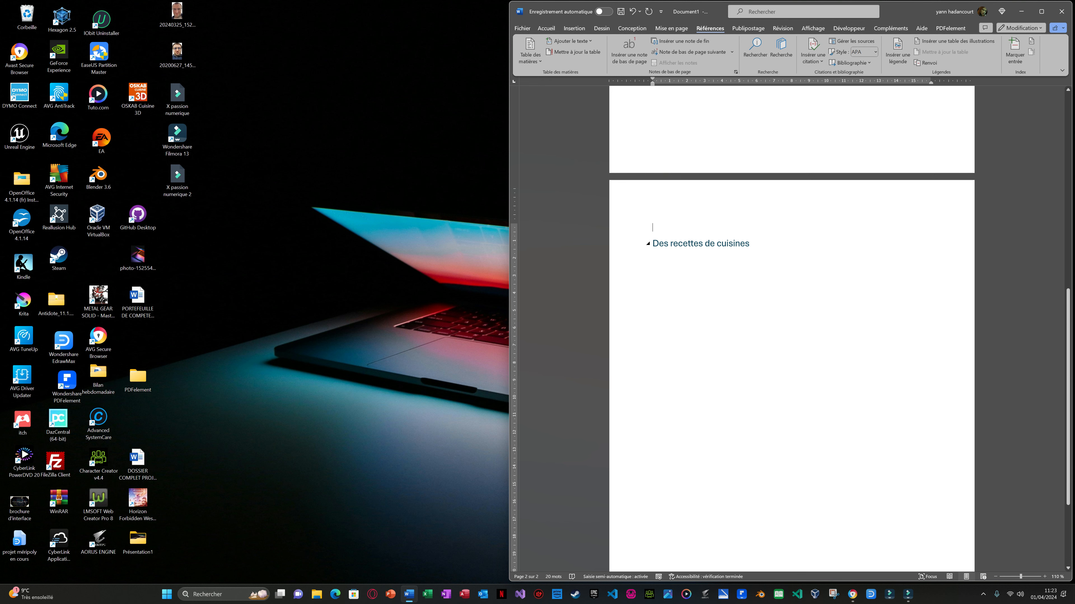
{"action": "scroll", "coordinate": [791, 326], "scroll_direction": "up", "scroll_amount": 8}
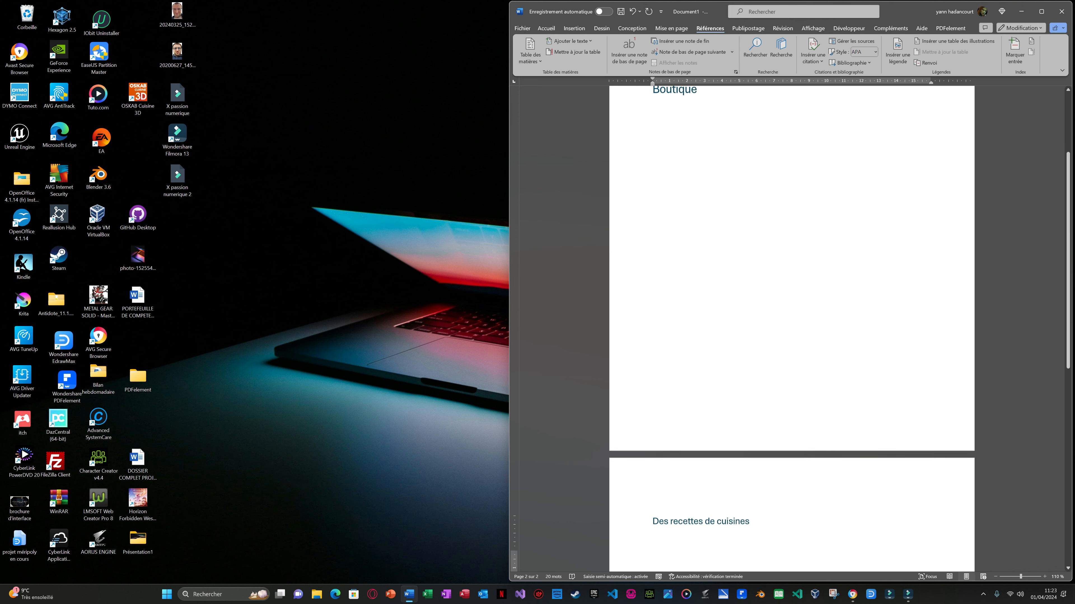
{"action": "scroll", "coordinate": [791, 326], "scroll_direction": "up", "scroll_amount": 2}
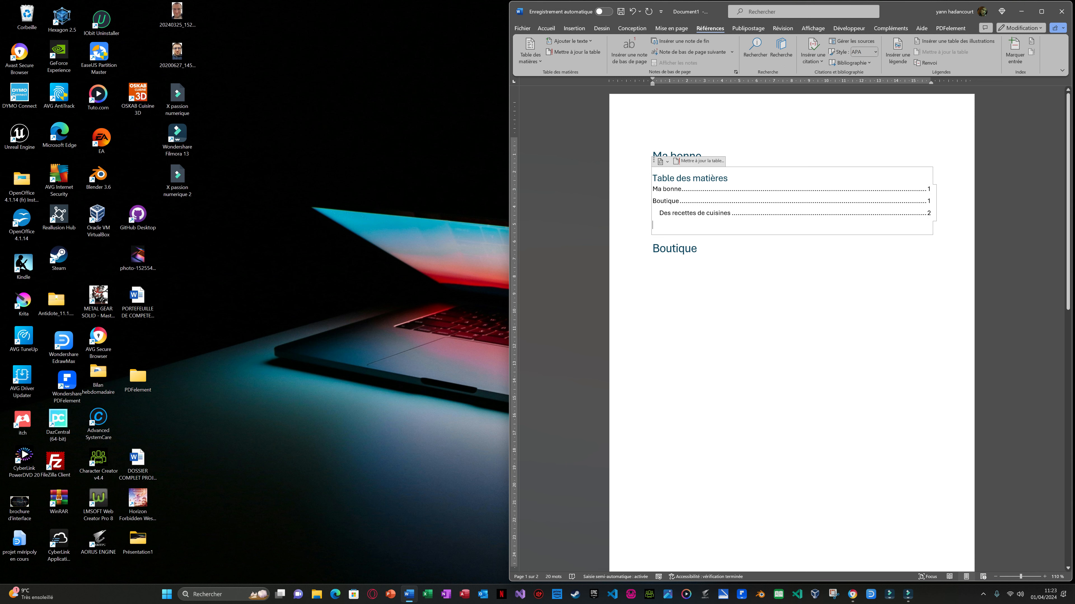
{"action": "scroll", "coordinate": [791, 330], "scroll_direction": "down", "scroll_amount": 5}
{"action": "left_click", "coordinate": [653, 446]}
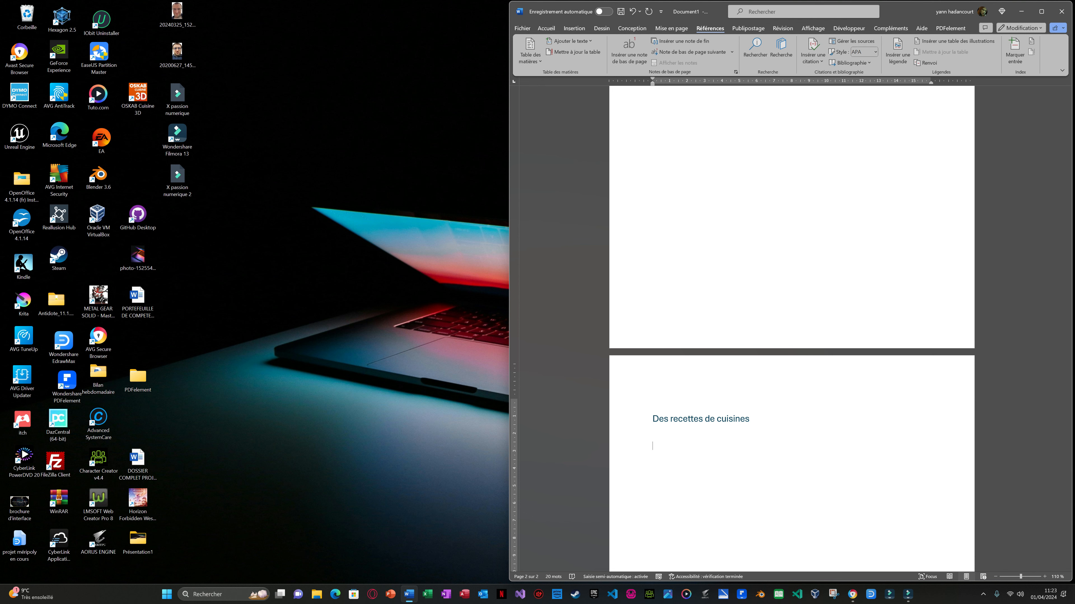
{"action": "scroll", "coordinate": [791, 330], "scroll_direction": "down", "scroll_amount": 3}
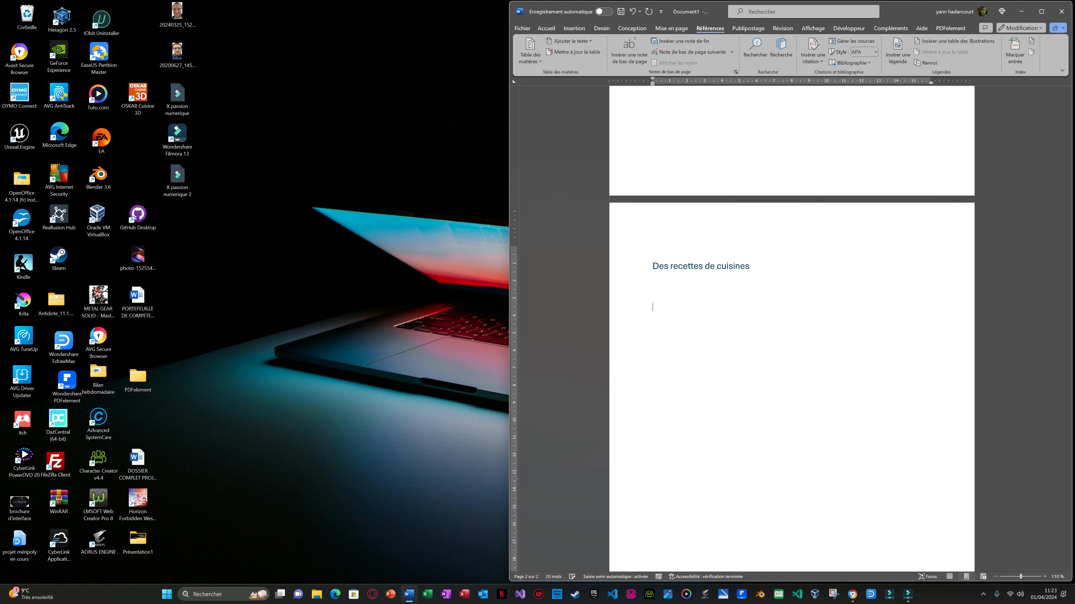
{"action": "scroll", "coordinate": [791, 330], "scroll_direction": "down", "scroll_amount": 2}
{"action": "scroll", "coordinate": [791, 330], "scroll_direction": "up", "scroll_amount": 8}
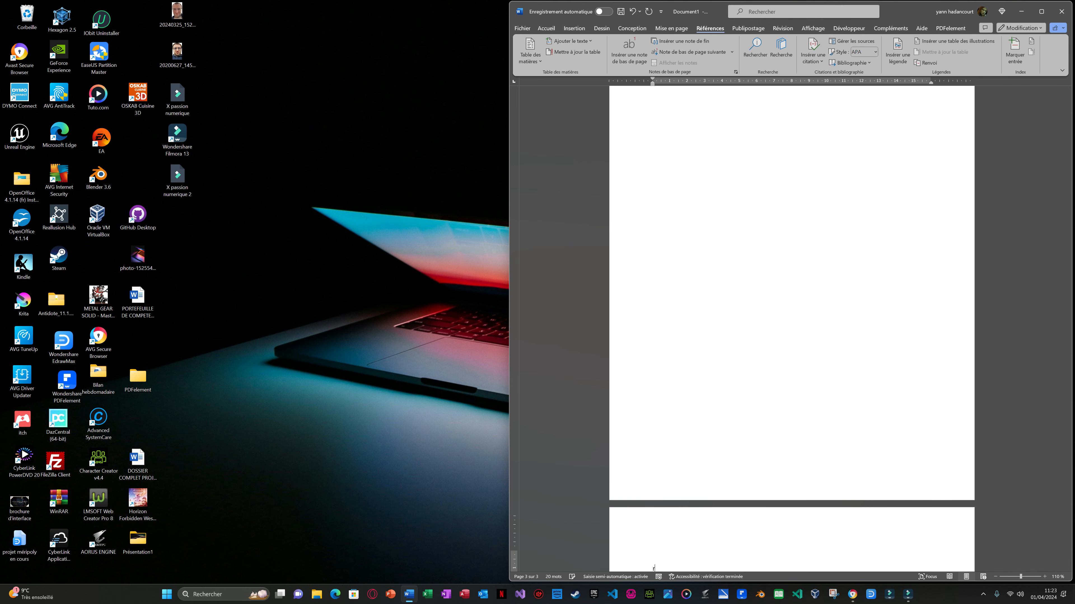
{"action": "type", "text": "ecette de gâte"}
{"action": "key", "text": "BackSpace"}
{"action": "scroll", "coordinate": [791, 326], "scroll_direction": "down", "scroll_amount": 2}
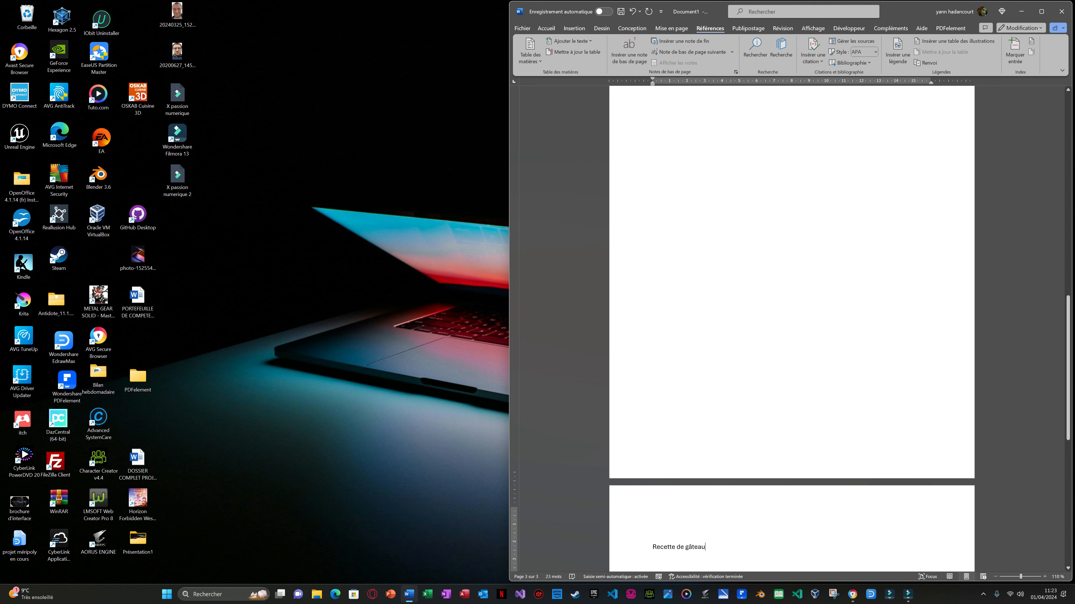
Mark the line "Recette de gâteau" as a level 3 (Niveau 3) entry for the table of contents.
{"action": "left_click_drag", "start_coordinate": [653, 460], "coordinate": [718, 461]}
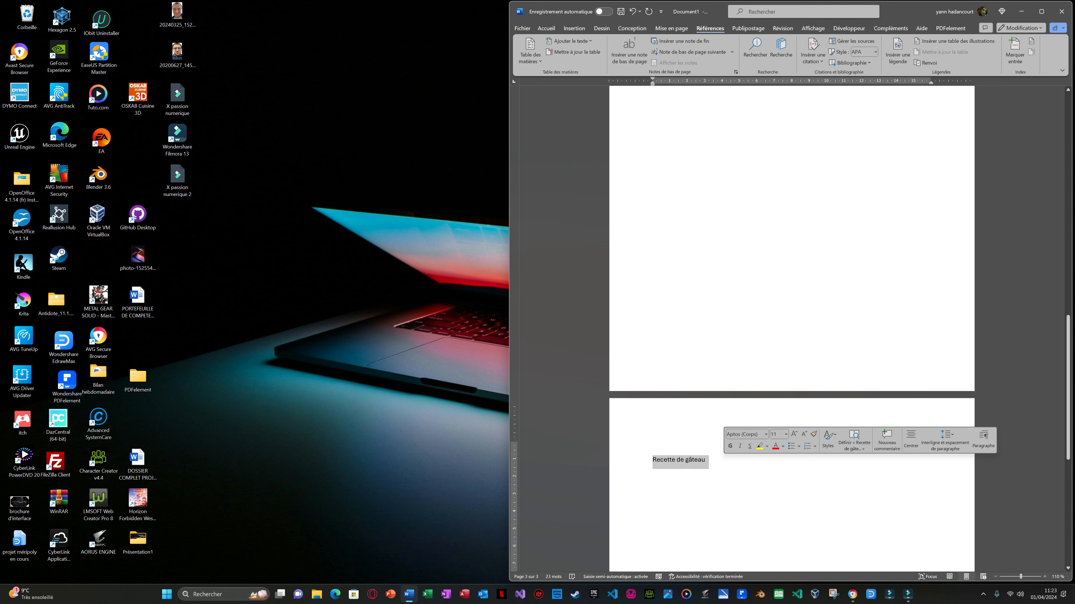
{"action": "right_click", "coordinate": [686, 460]}
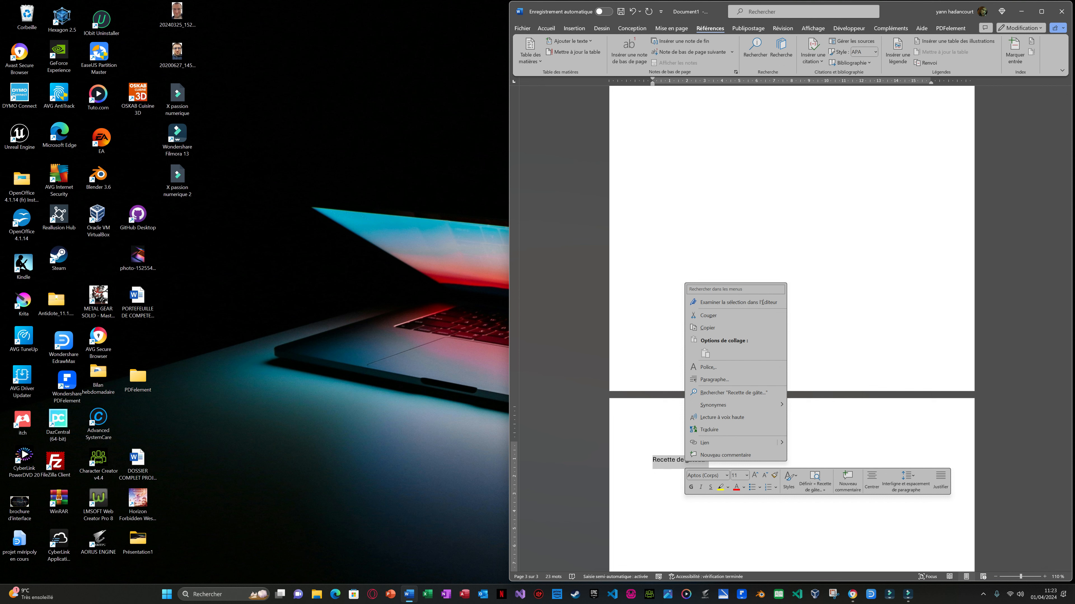
{"action": "left_click", "coordinate": [573, 42]}
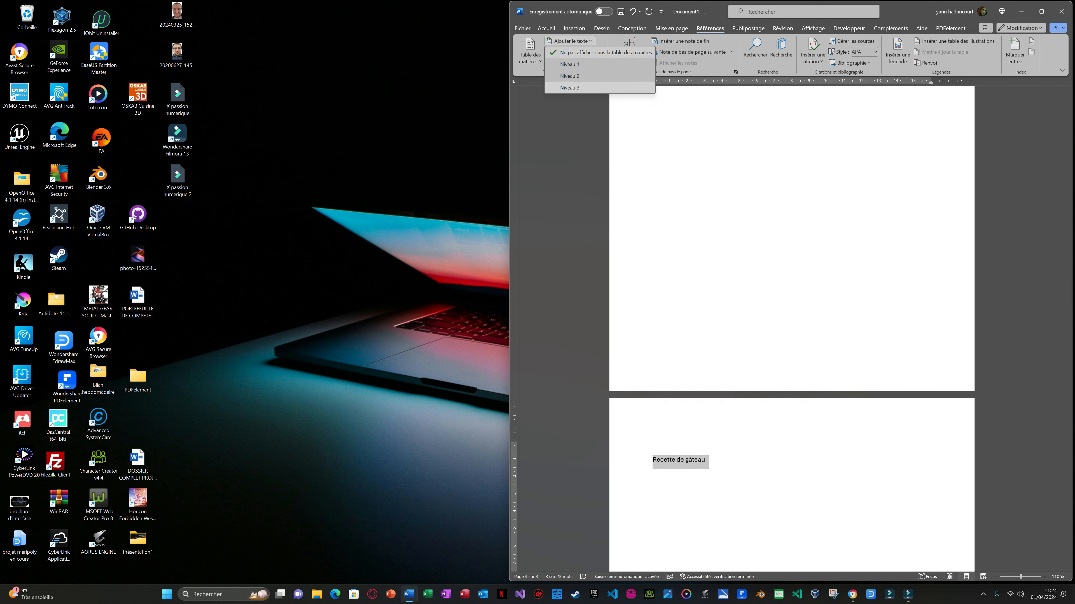
{"action": "left_click", "coordinate": [569, 89]}
{"action": "left_click", "coordinate": [660, 514]}
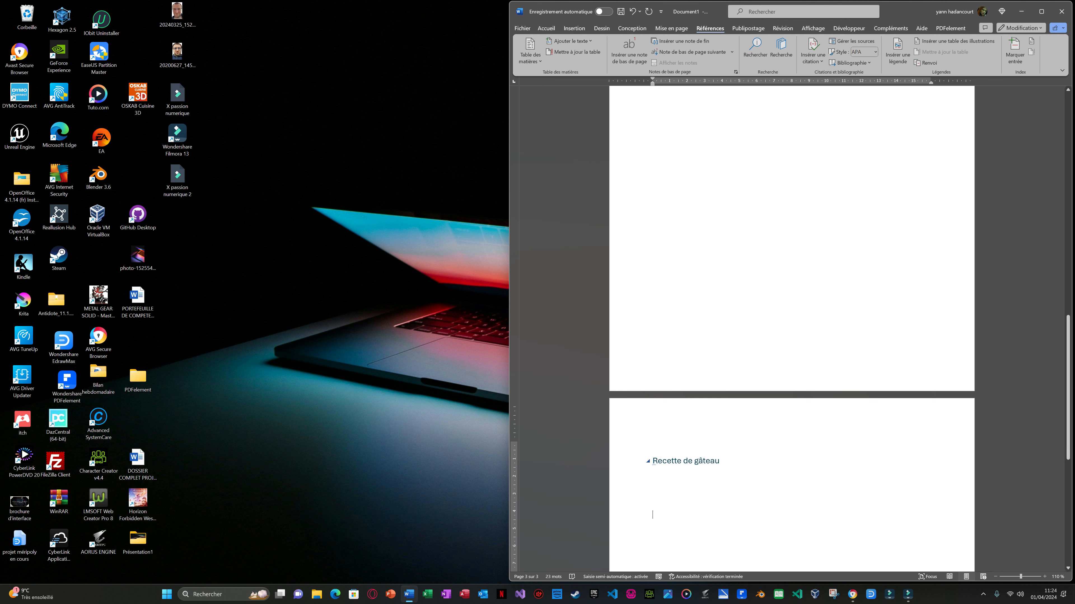
Replace the automatic table of contents on the first page with the Table des matières manuelle.
{"action": "left_click", "coordinate": [530, 50]}
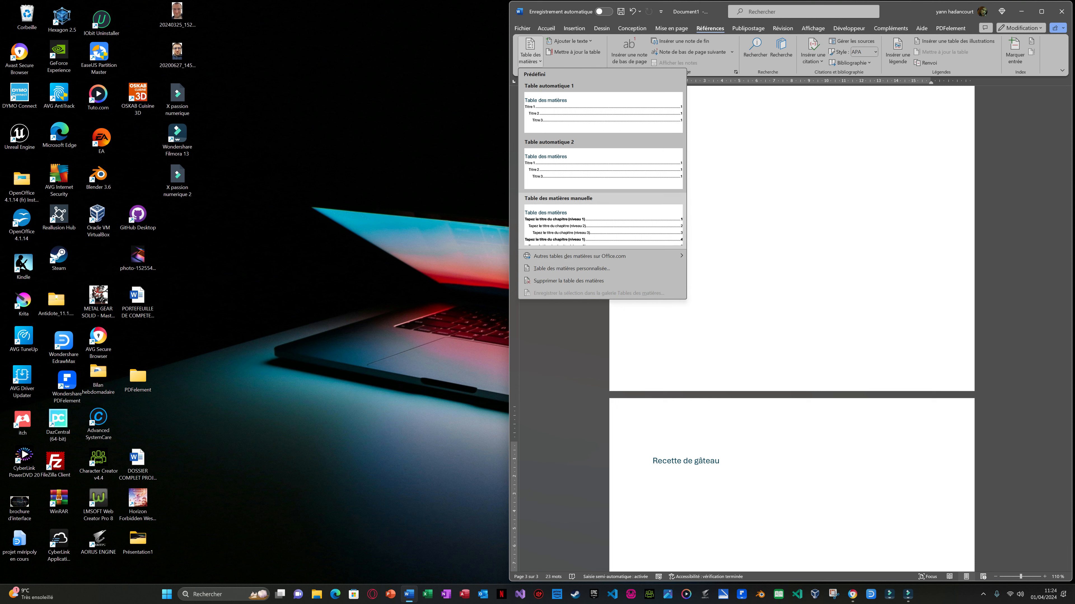
{"action": "left_click", "coordinate": [603, 222]}
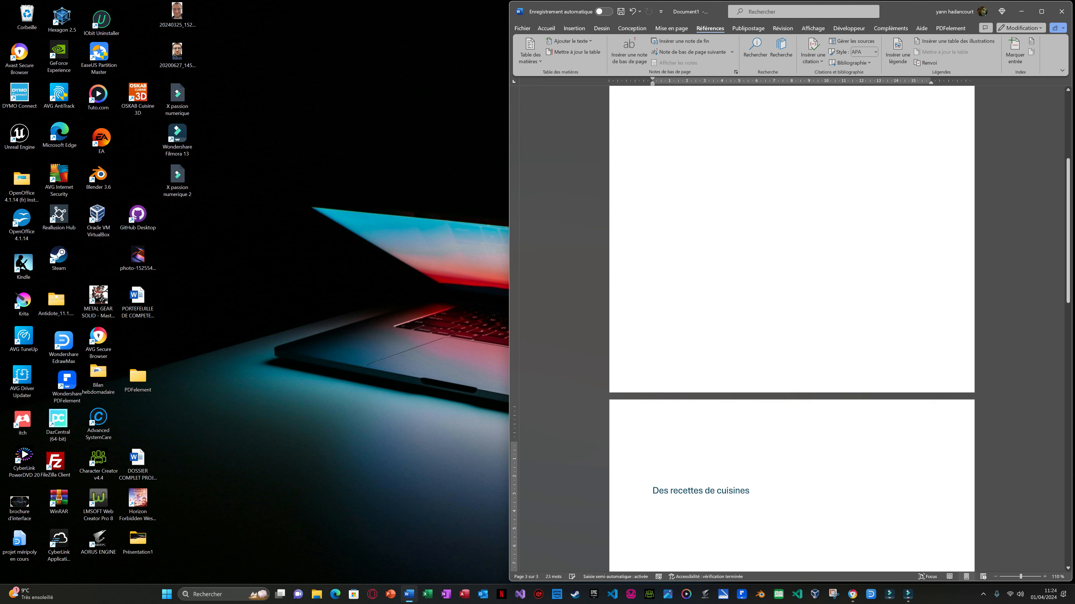
{"action": "scroll", "coordinate": [694, 254], "scroll_direction": "up", "scroll_amount": 1}
{"action": "scroll", "coordinate": [791, 297], "scroll_direction": "up", "scroll_amount": 2}
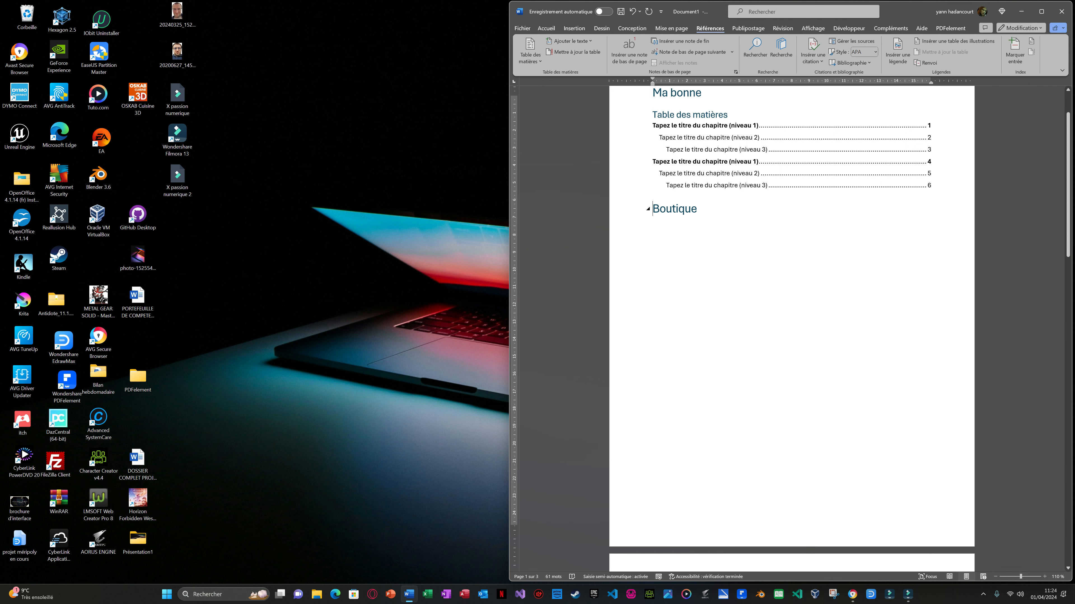
Examine the manual table of contents' placeholder entries and the headings on the document's following pages.
{"action": "scroll", "coordinate": [791, 191], "scroll_direction": "up", "scroll_amount": 2}
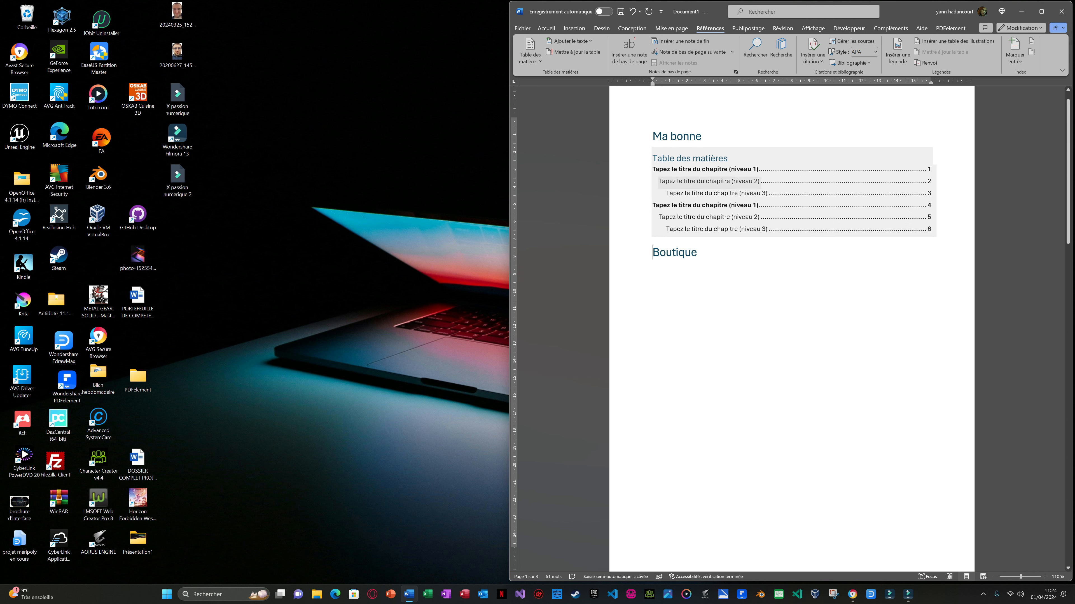
{"action": "left_click", "coordinate": [705, 169]}
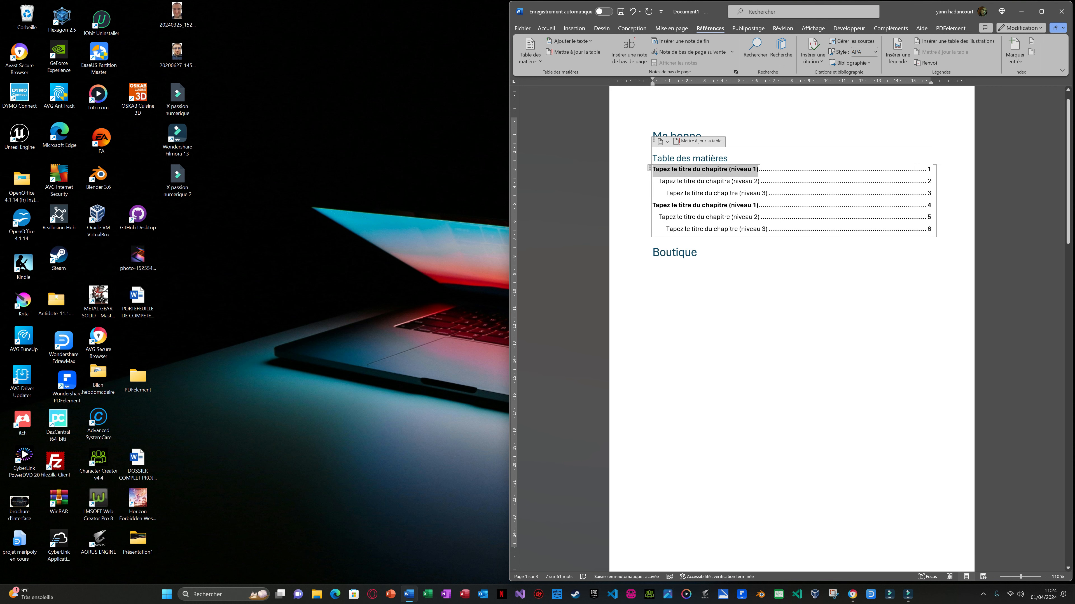
{"action": "left_click", "coordinate": [706, 135]}
{"action": "scroll", "coordinate": [761, 203], "scroll_direction": "down", "scroll_amount": 2}
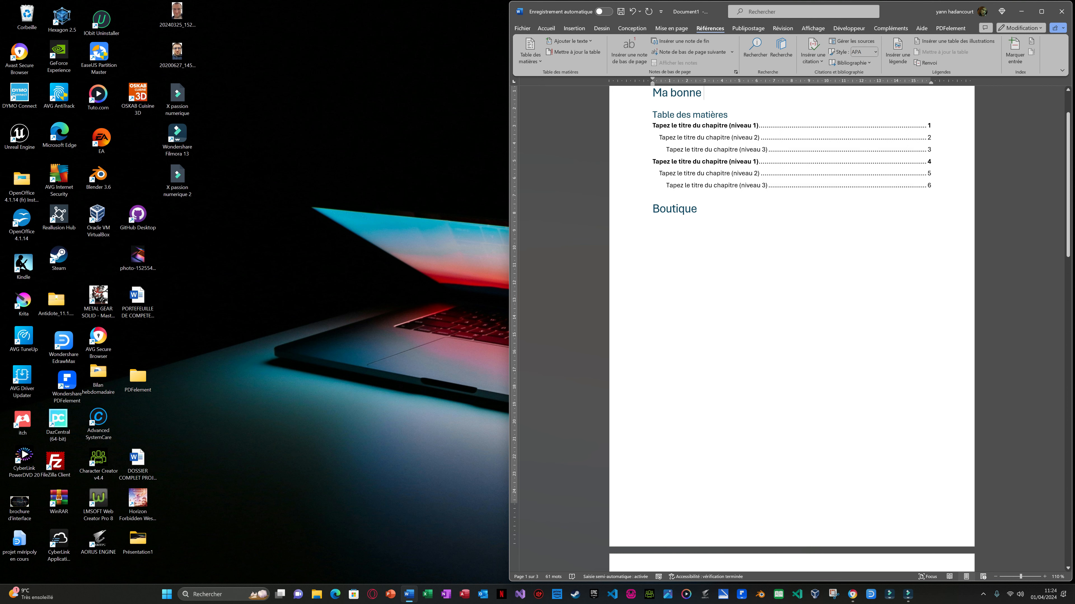
{"action": "scroll", "coordinate": [709, 174], "scroll_direction": "down", "scroll_amount": 5}
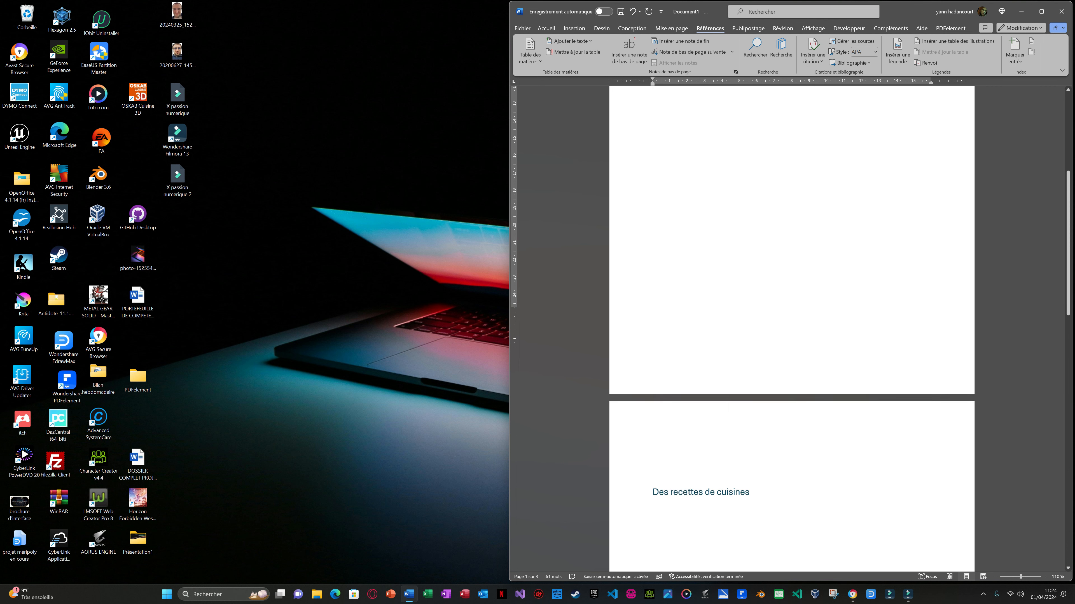
{"action": "scroll", "coordinate": [791, 326], "scroll_direction": "down", "scroll_amount": 5}
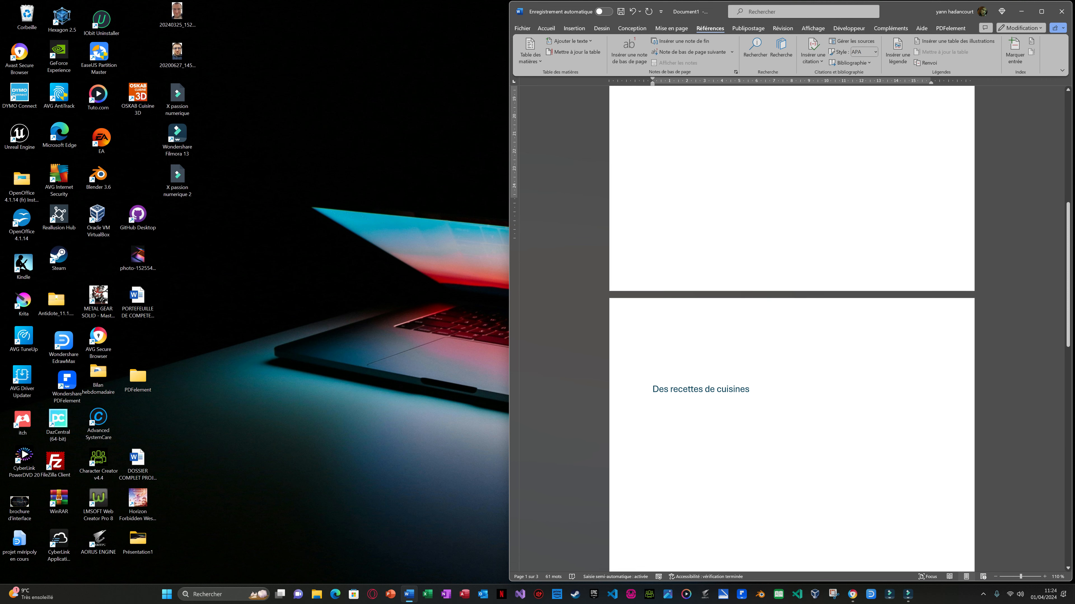
{"action": "scroll", "coordinate": [791, 326], "scroll_direction": "down", "scroll_amount": 7}
{"action": "scroll", "coordinate": [791, 326], "scroll_direction": "up", "scroll_amount": 15}
{"action": "scroll", "coordinate": [792, 326], "scroll_direction": "up", "scroll_amount": 2}
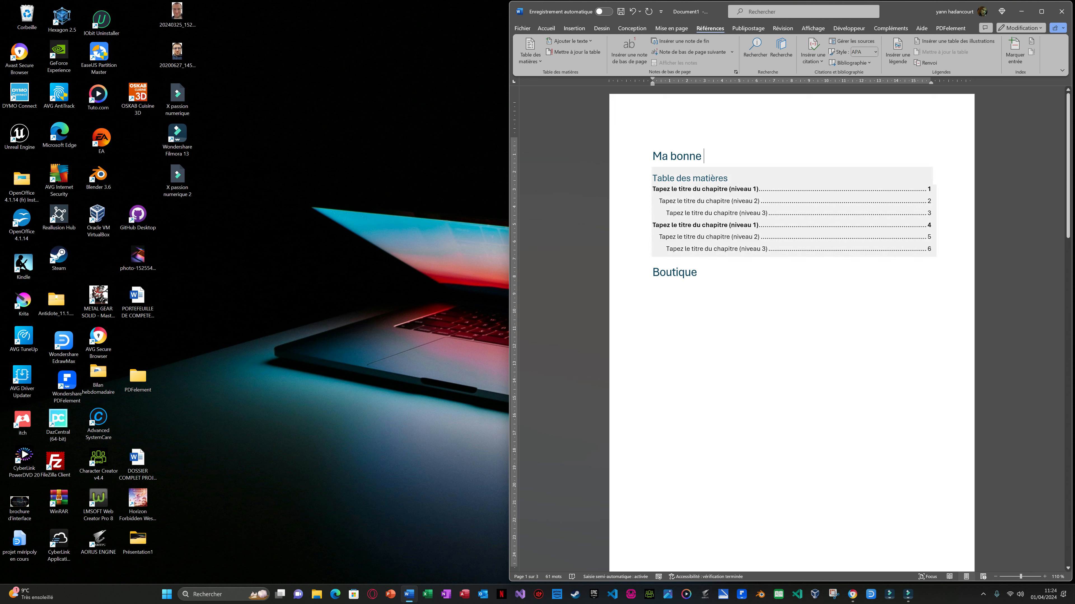
Replace the manual table of contents on the first page with Table automatique 1.
{"action": "left_click", "coordinate": [715, 249]}
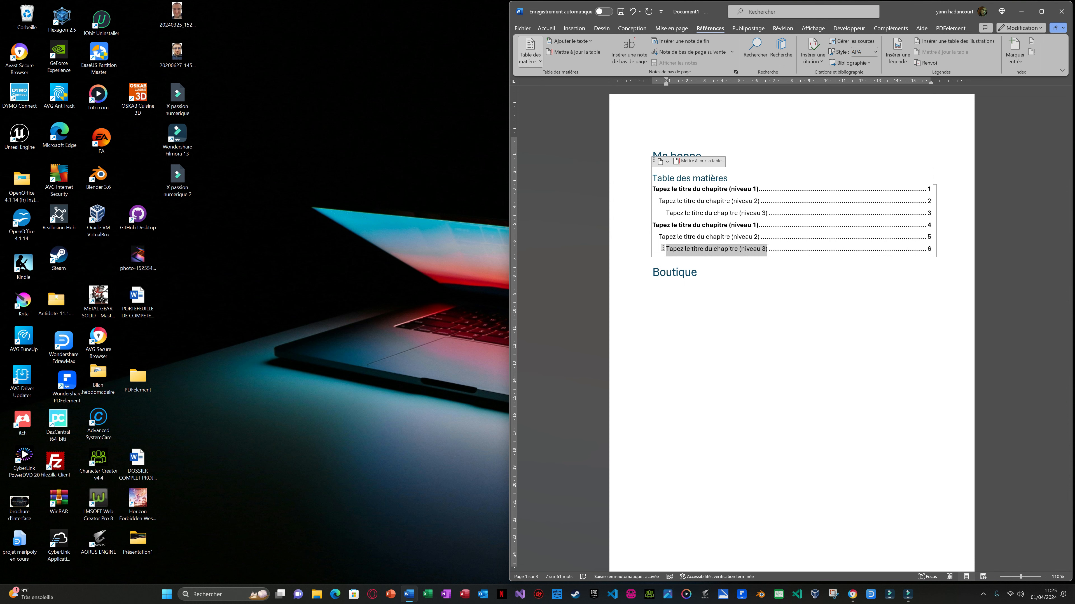
{"action": "left_click", "coordinate": [530, 53]}
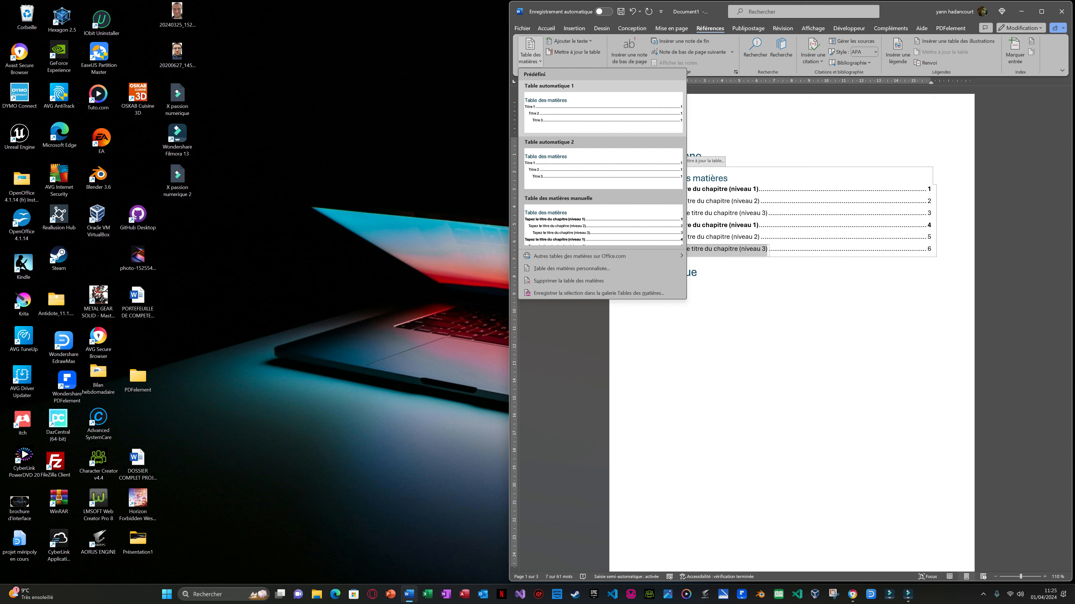
{"action": "left_click", "coordinate": [602, 111]}
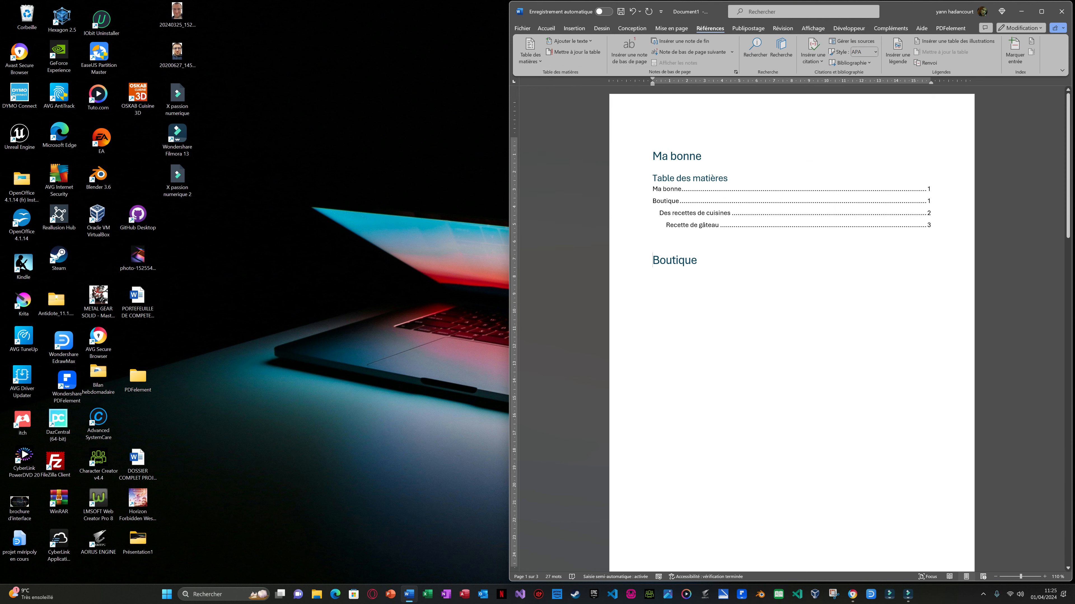
{"action": "left_click", "coordinate": [530, 52]}
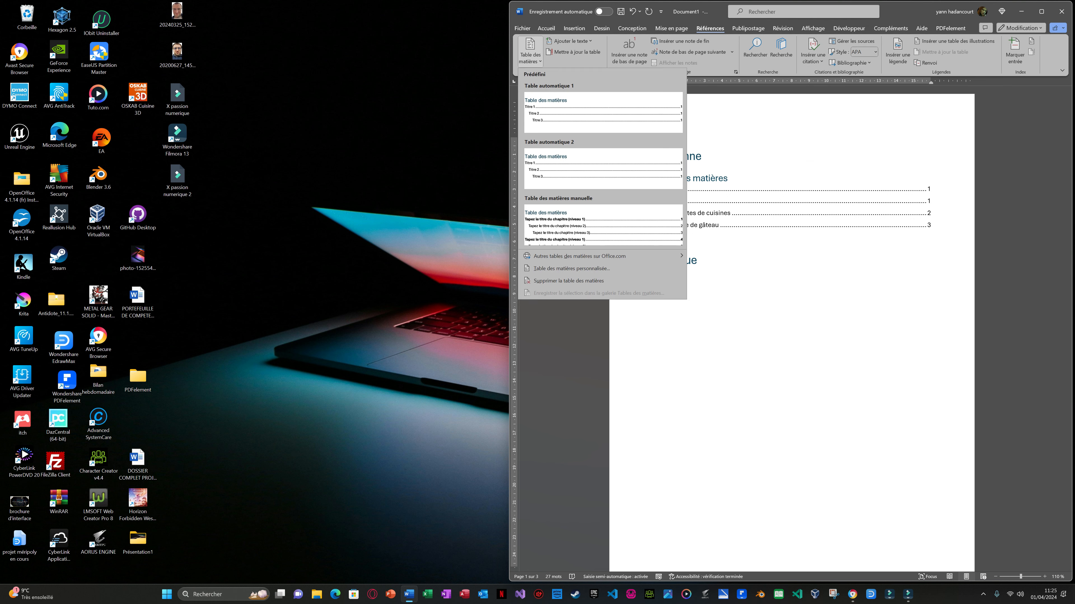
{"action": "key", "text": "Escape"}
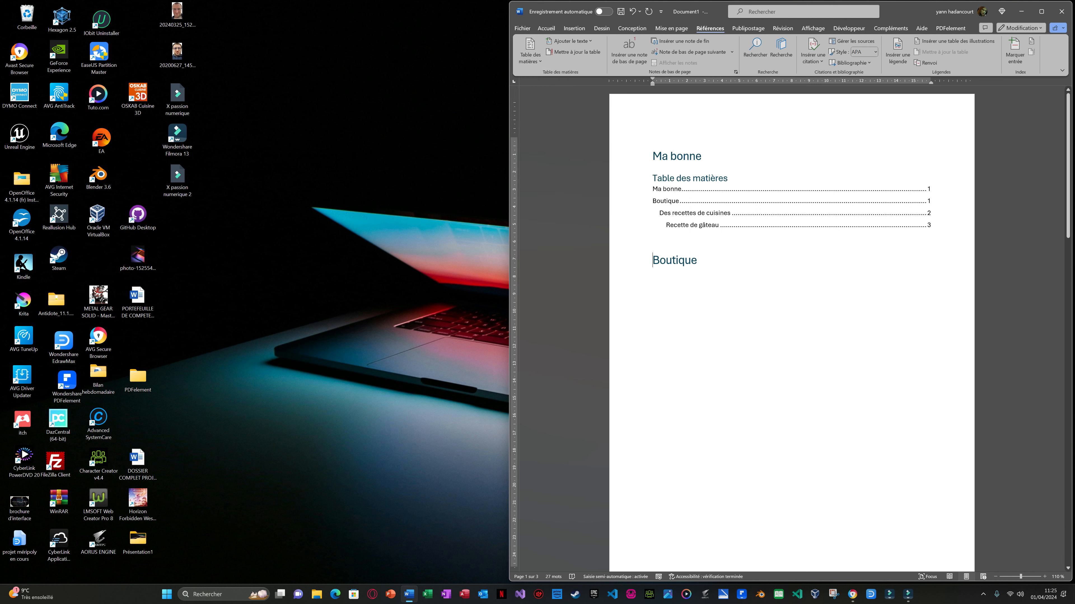
{"action": "scroll", "coordinate": [791, 328], "scroll_direction": "down", "scroll_amount": 1}
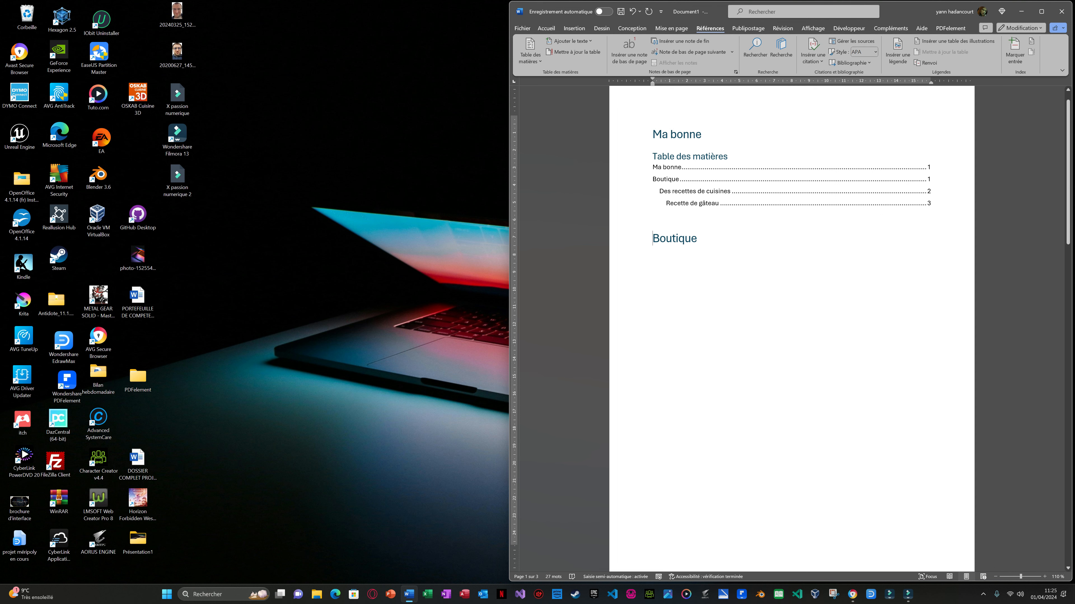